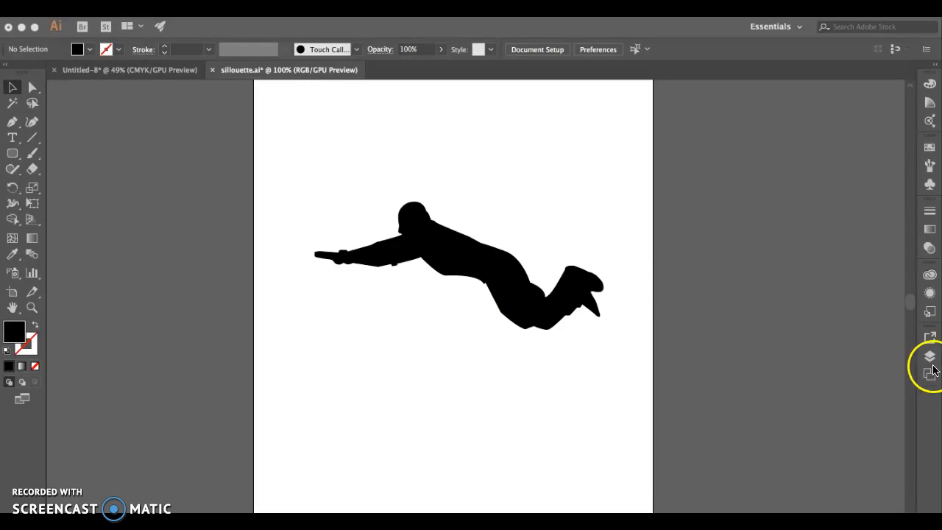
Add a new layer above the silhouette's layer
{"action": "left_click", "coordinate": [931, 357]}
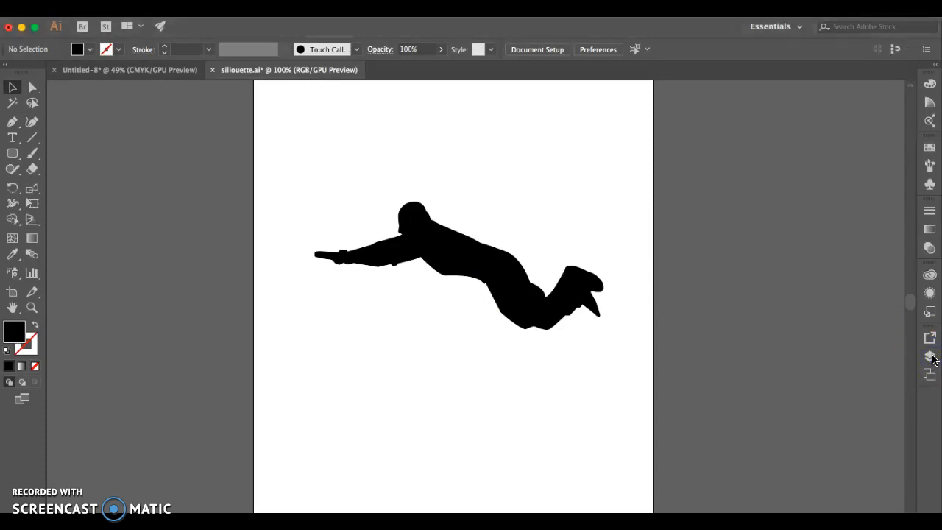
{"action": "left_click", "coordinate": [932, 357]}
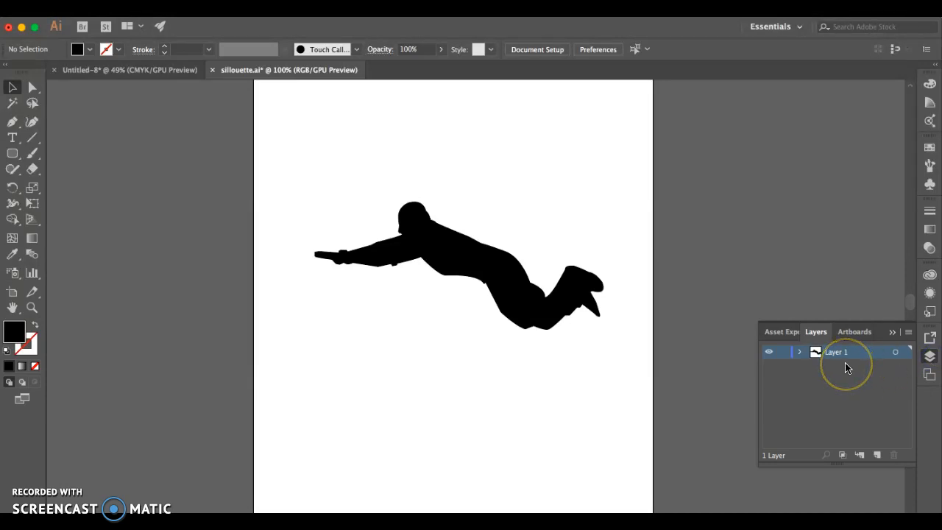
{"action": "left_click", "coordinate": [816, 400]}
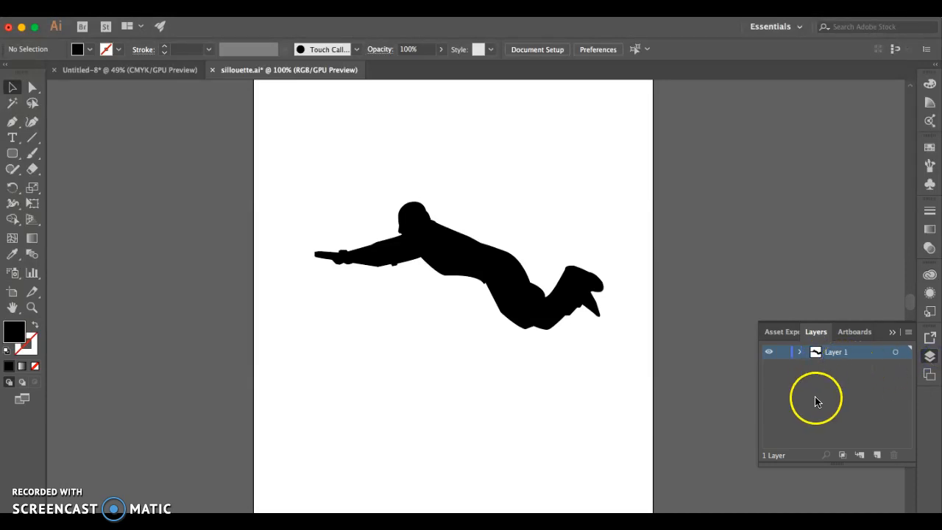
{"action": "left_click", "coordinate": [876, 455]}
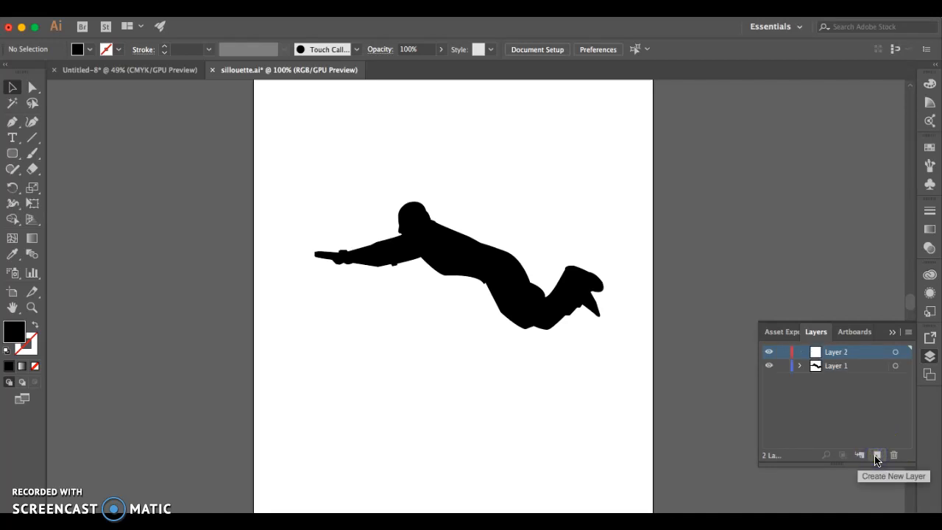
Scale the silhouette proportionally to span most of the artboard's width and position it within the upper half of the page
{"action": "left_click", "coordinate": [543, 280]}
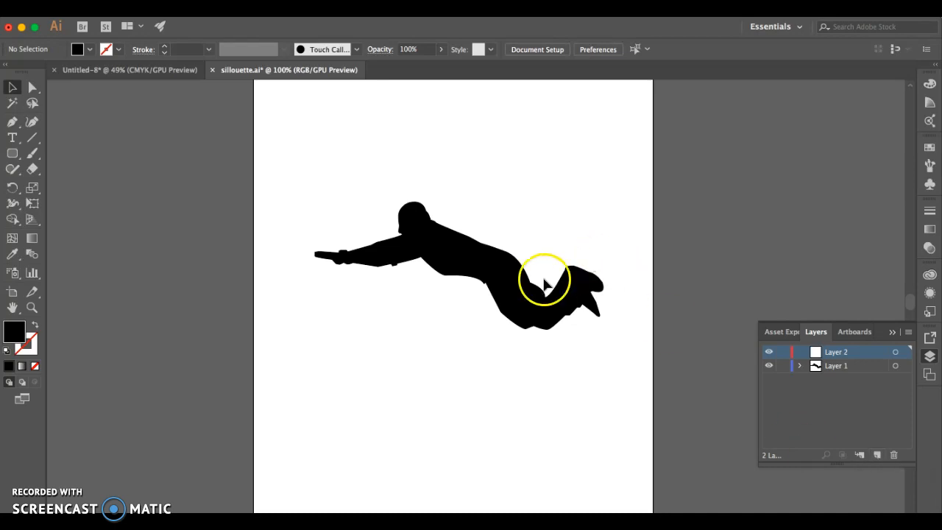
{"action": "left_click_drag", "start_coordinate": [602, 329], "coordinate": [740, 472]}
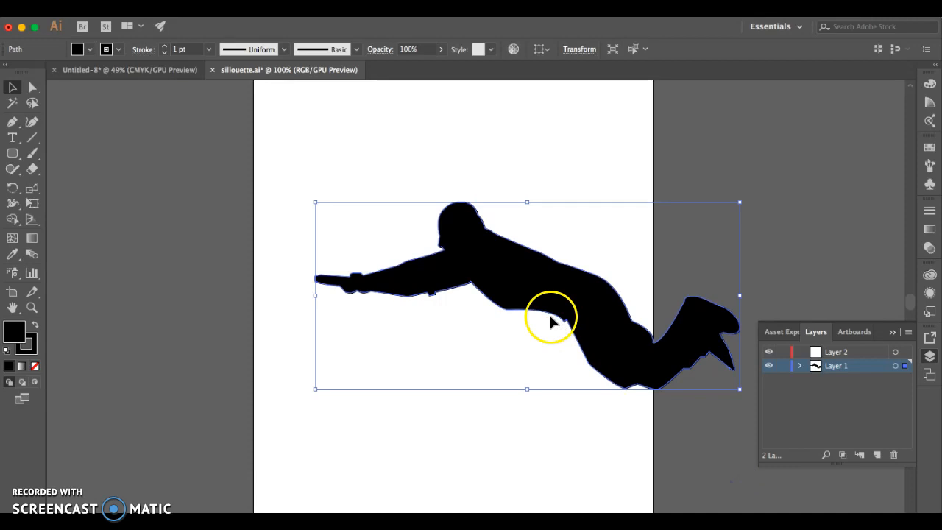
{"action": "left_click_drag", "start_coordinate": [315, 202], "coordinate": [184, 109]}
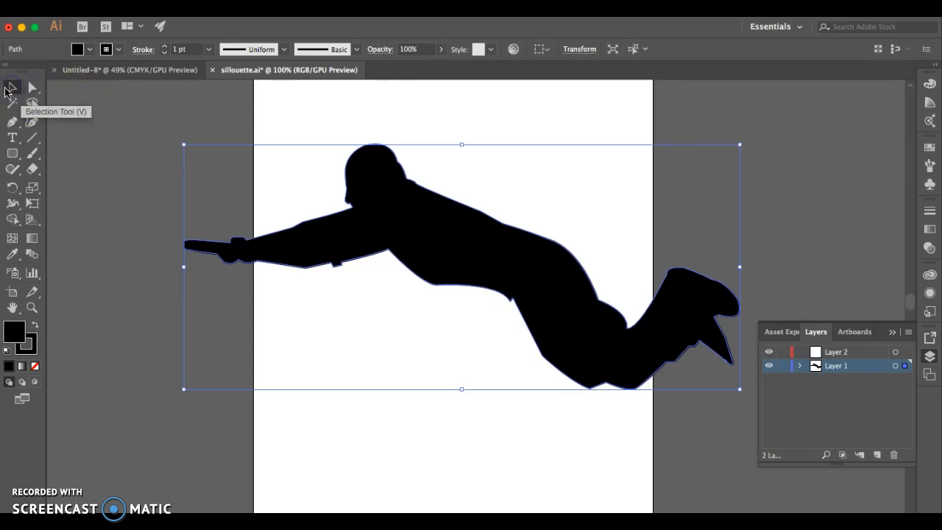
{"action": "left_click", "coordinate": [450, 242]}
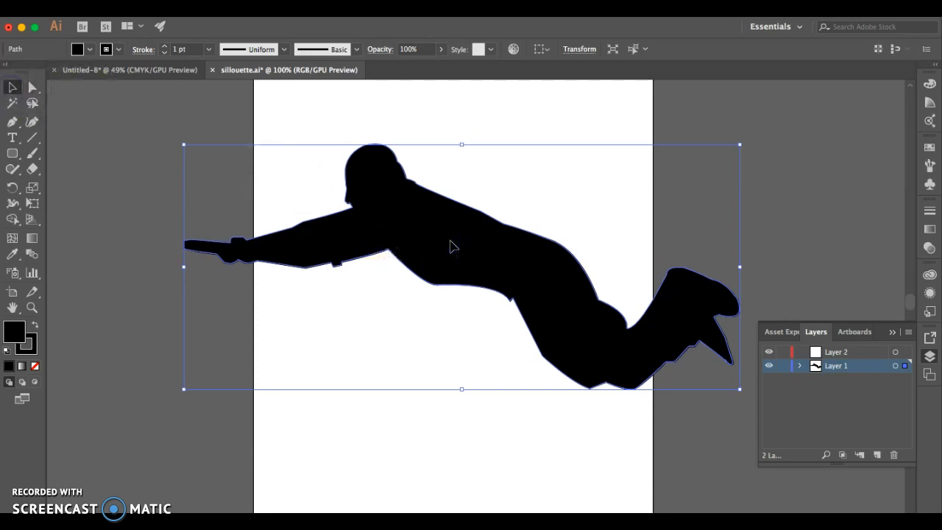
{"action": "left_click_drag", "start_coordinate": [740, 389], "coordinate": [441, 260]}
{"action": "left_click_drag", "start_coordinate": [326, 193], "coordinate": [414, 214]}
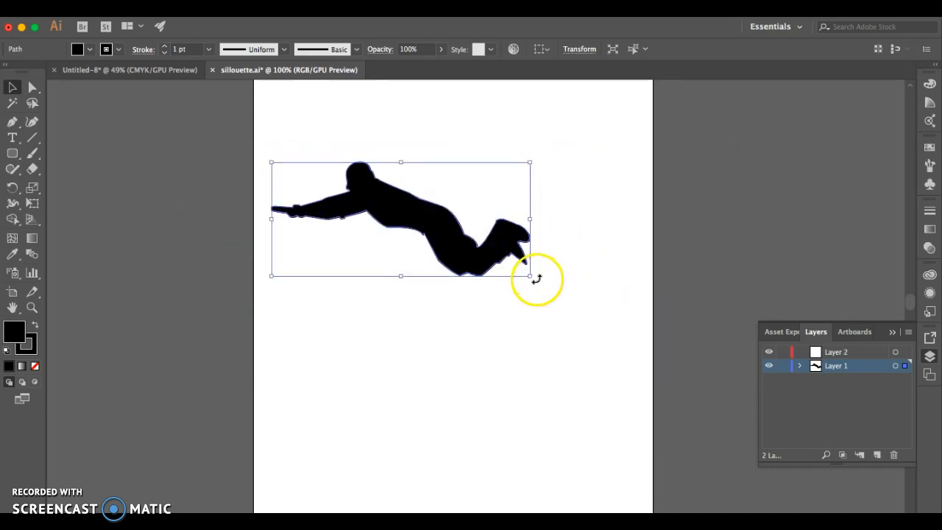
{"action": "left_click_drag", "start_coordinate": [530, 276], "coordinate": [602, 342]}
{"action": "left_click_drag", "start_coordinate": [494, 242], "coordinate": [491, 279]}
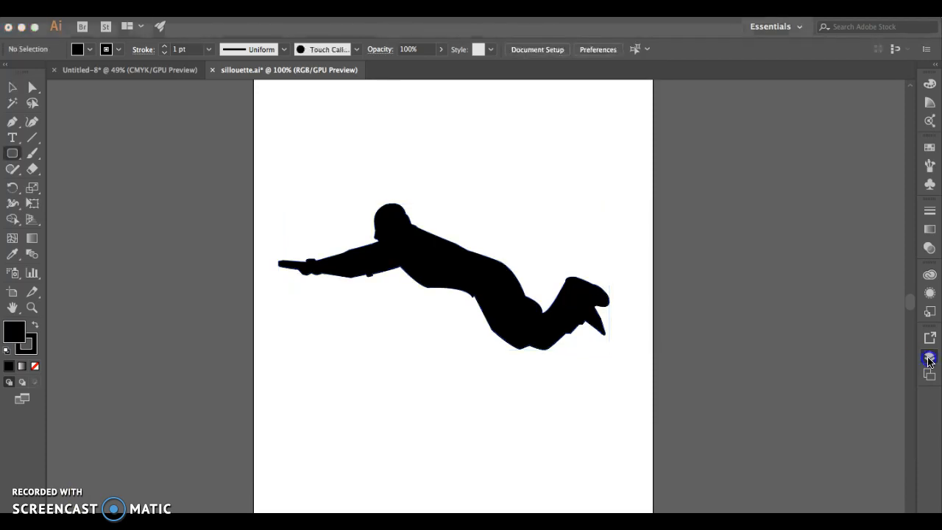
Move the empty Layer 2 beneath Layer 1 and draw a rectangle on it that covers the whole artboard
{"action": "left_click", "coordinate": [928, 359]}
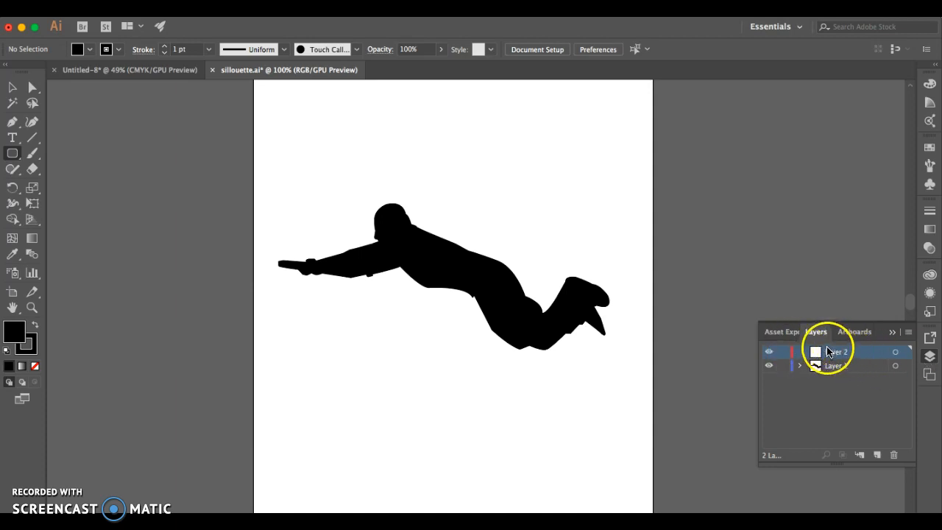
{"action": "left_click_drag", "start_coordinate": [831, 356], "coordinate": [818, 368]}
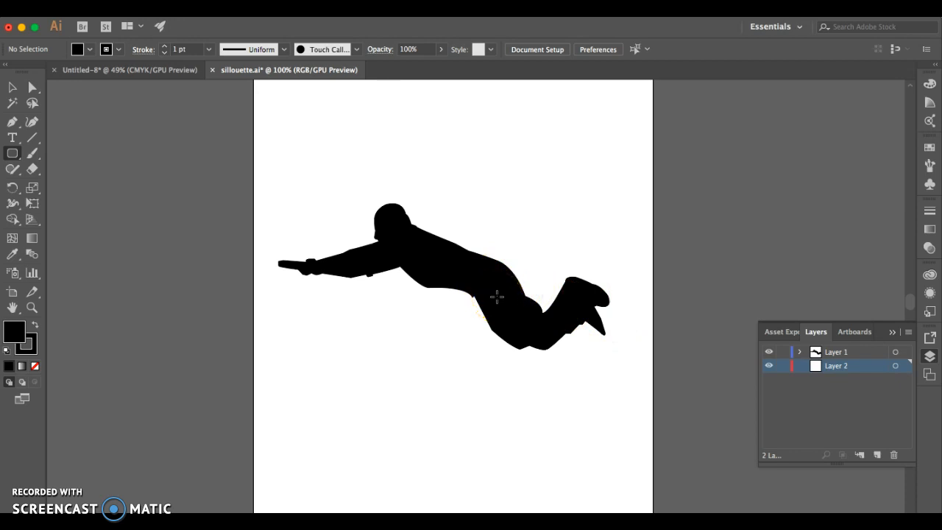
{"action": "left_click", "coordinate": [10, 153]}
{"action": "left_click_drag", "start_coordinate": [16, 155], "coordinate": [49, 152]}
{"action": "scroll", "coordinate": [246, 147], "scroll_direction": "up", "scroll_amount": 2}
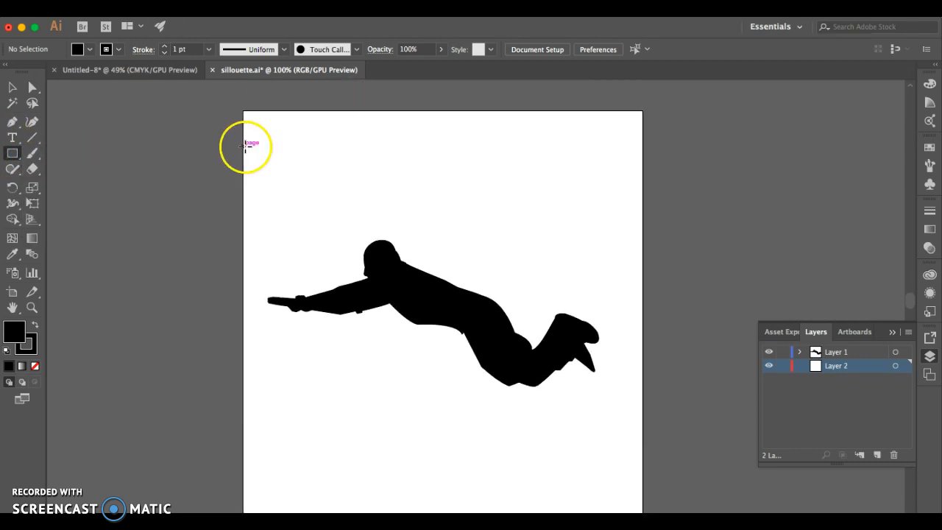
{"action": "left_click_drag", "start_coordinate": [245, 114], "coordinate": [644, 442]}
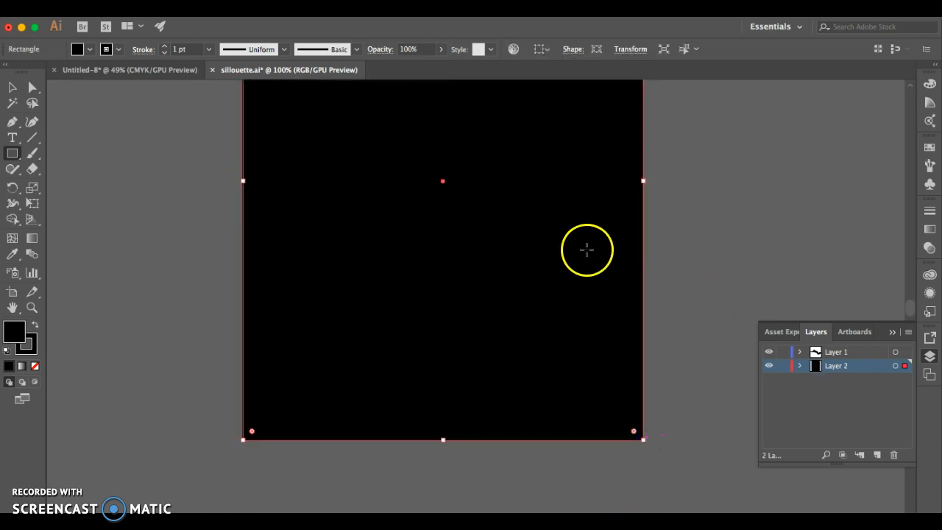
{"action": "scroll", "coordinate": [583, 244], "scroll_direction": "up", "scroll_amount": 5}
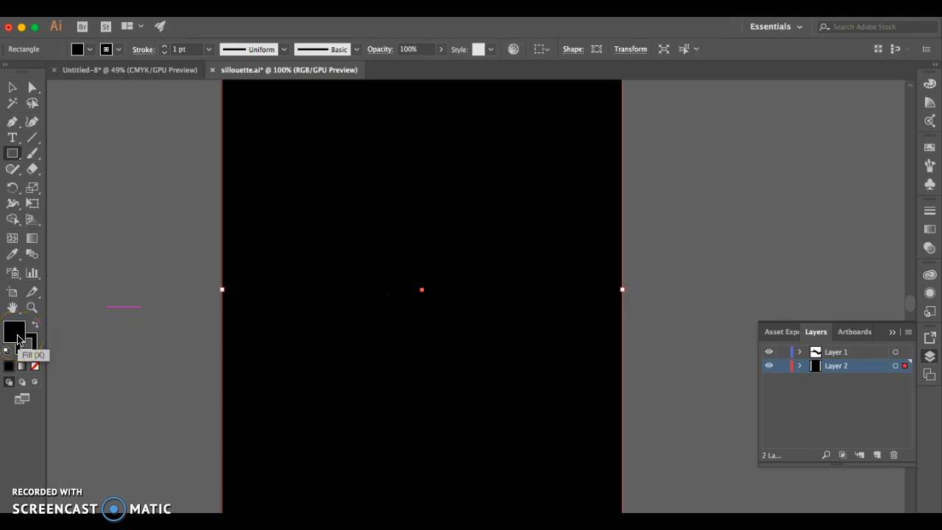
Fill the background rectangle with a solid blue-violet colour
{"action": "double_click", "coordinate": [20, 339]}
{"action": "left_click", "coordinate": [273, 169]}
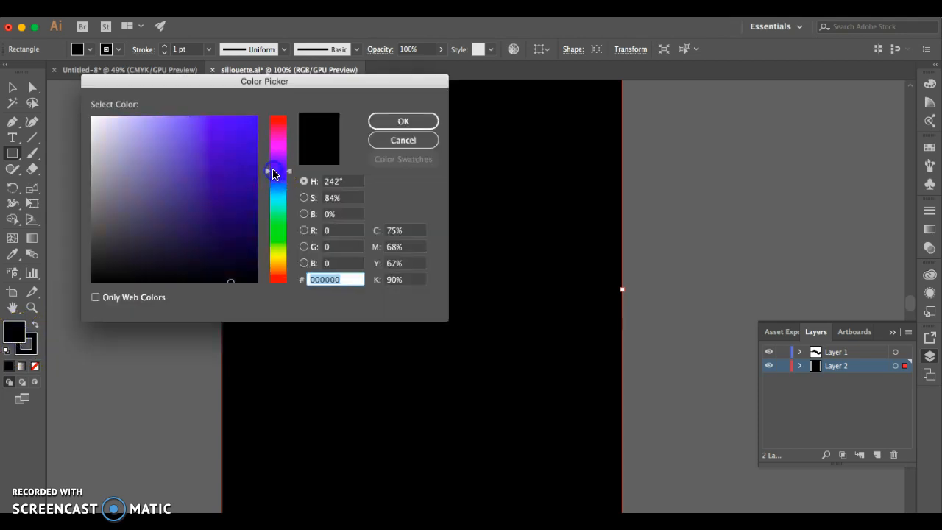
{"action": "left_click", "coordinate": [234, 160]}
{"action": "left_click", "coordinate": [403, 122]}
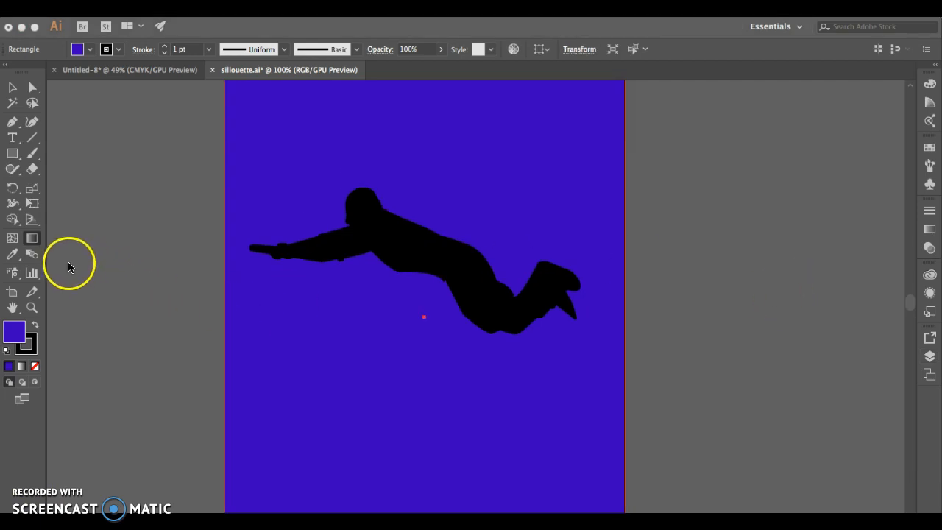
Apply a linear gradient fill to the background rectangle
{"action": "left_click", "coordinate": [35, 237]}
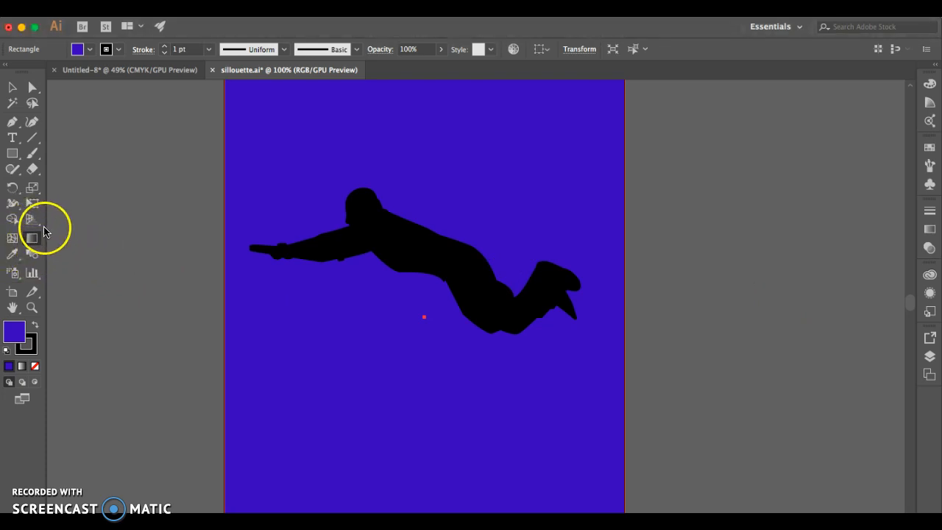
{"action": "left_click", "coordinate": [32, 239]}
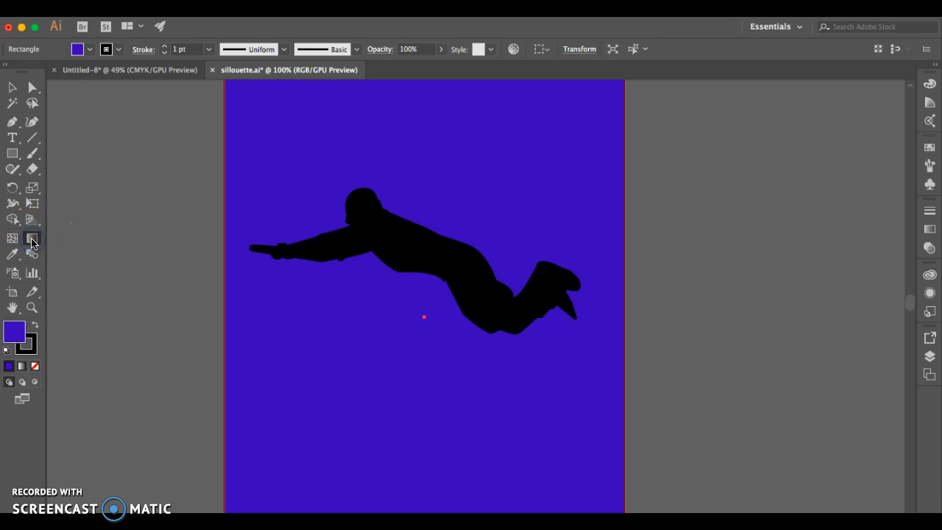
{"action": "double_click", "coordinate": [31, 241]}
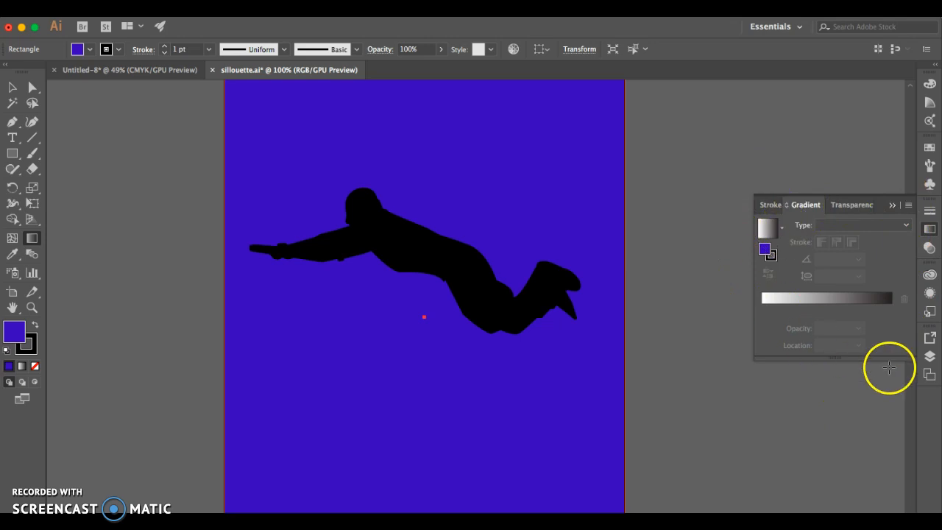
{"action": "left_click", "coordinate": [873, 310]}
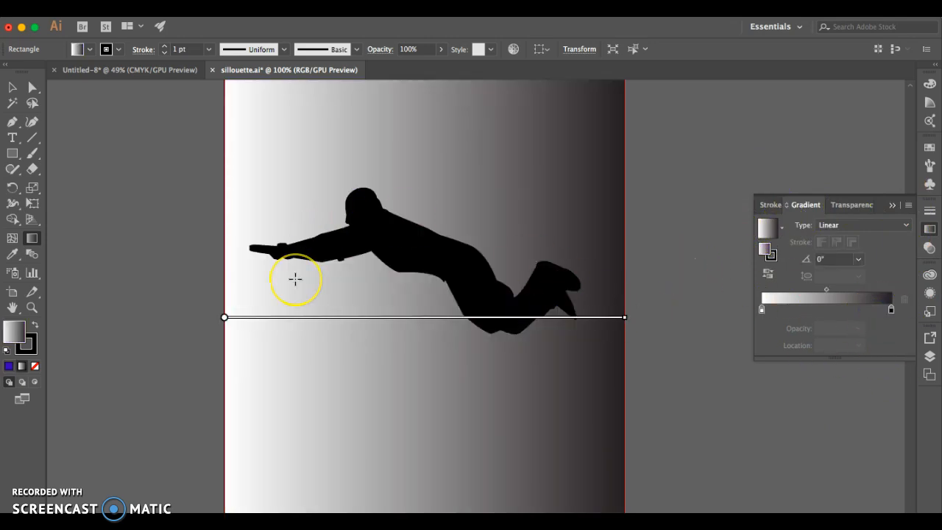
Switch the gradient's starting colour stop to RGB and set it to purple 5E00BF
{"action": "double_click", "coordinate": [762, 310]}
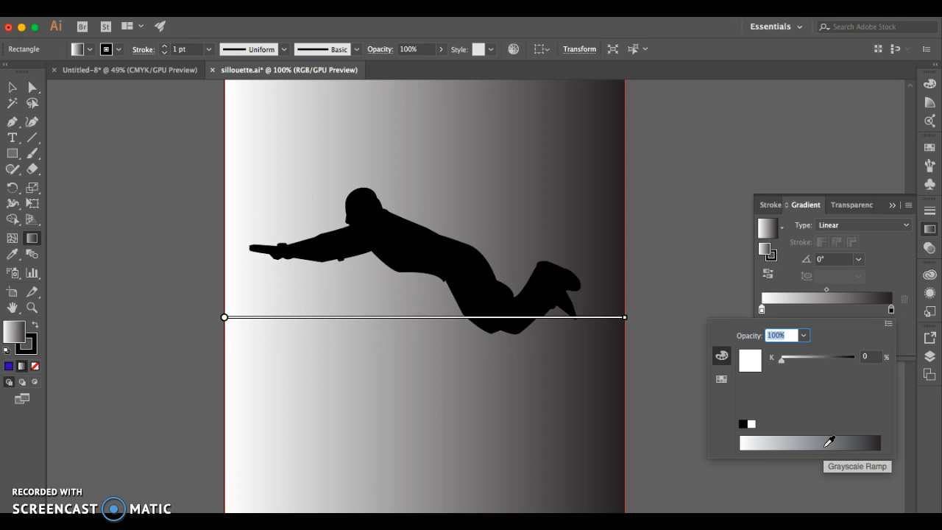
{"action": "left_click", "coordinate": [889, 324]}
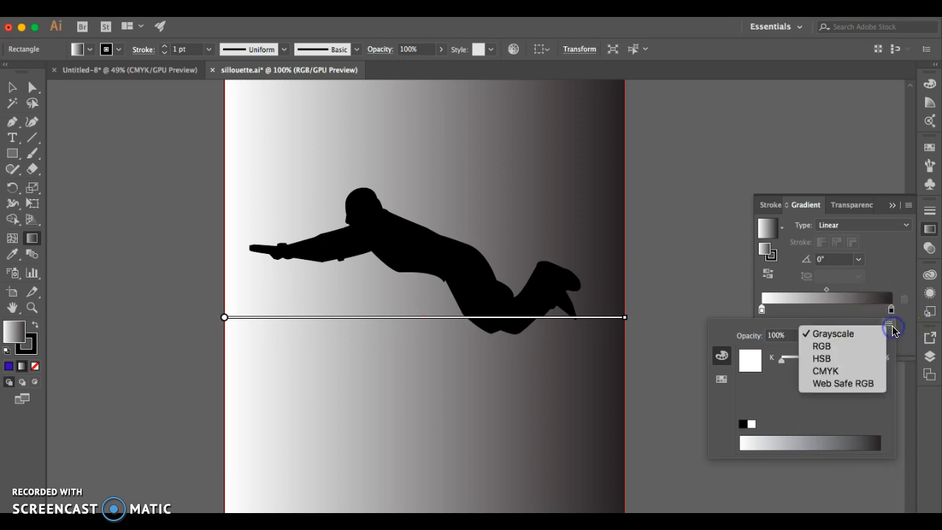
{"action": "left_click", "coordinate": [850, 348]}
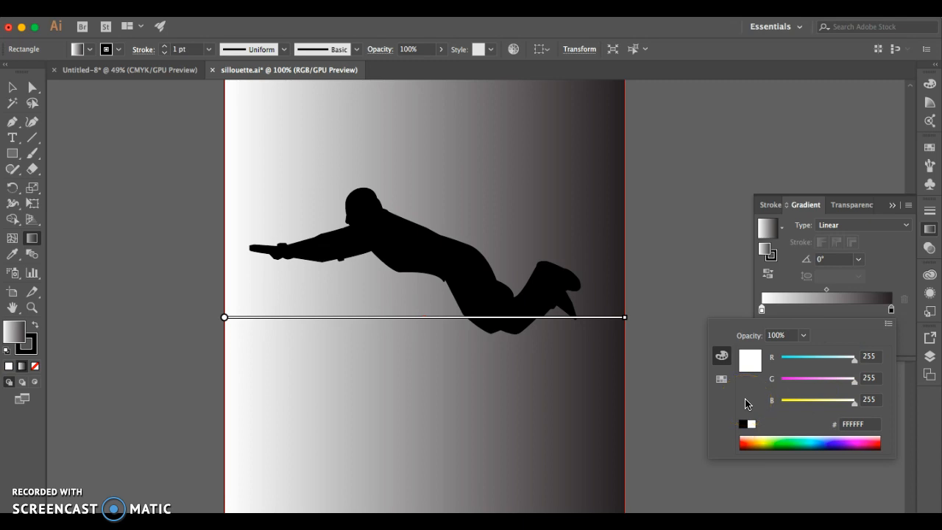
{"action": "left_click", "coordinate": [836, 441]}
{"action": "left_click", "coordinate": [848, 439]}
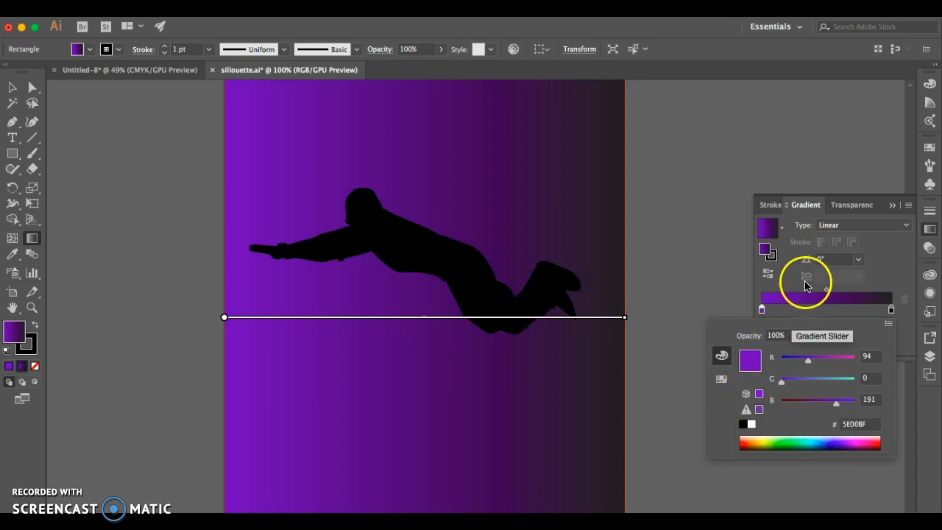
Switch the gradient's ending colour stop to RGB, set it to dark navy 000033, and deselect the rectangle
{"action": "left_click", "coordinate": [892, 309]}
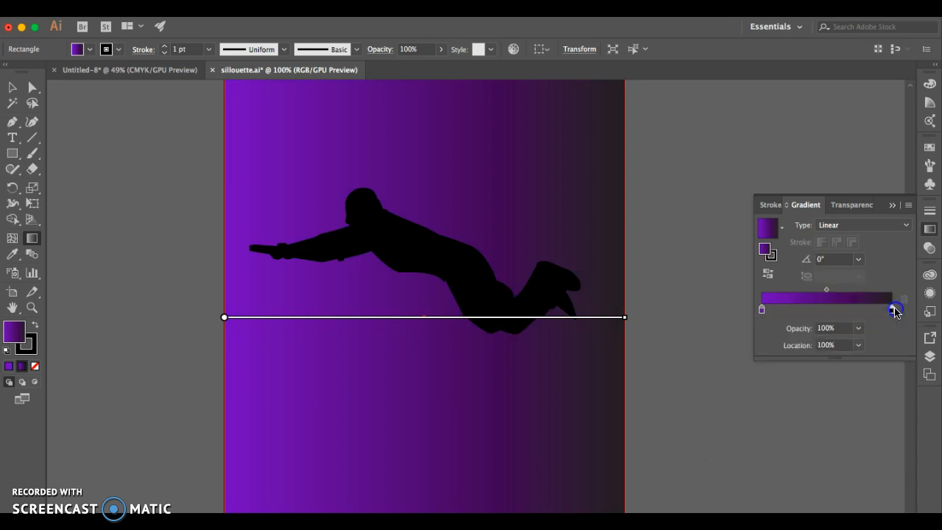
{"action": "double_click", "coordinate": [892, 309]}
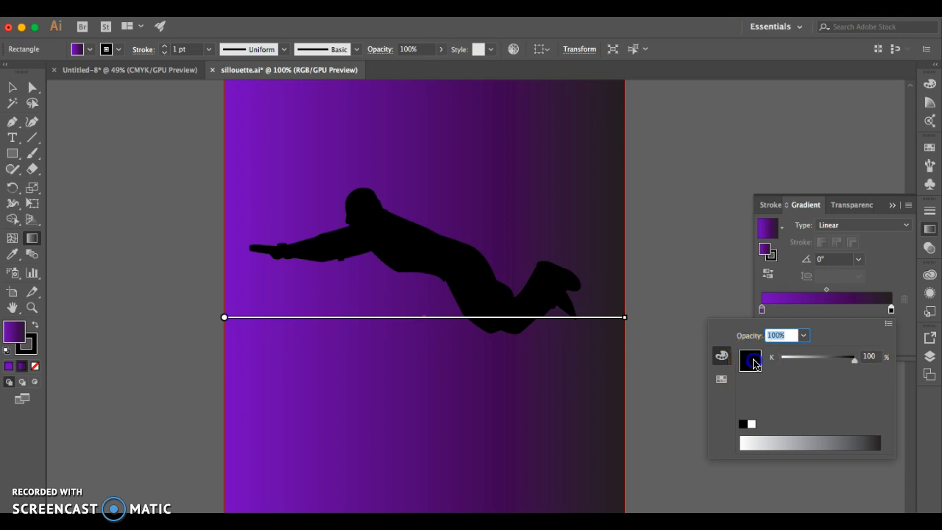
{"action": "left_click", "coordinate": [888, 324]}
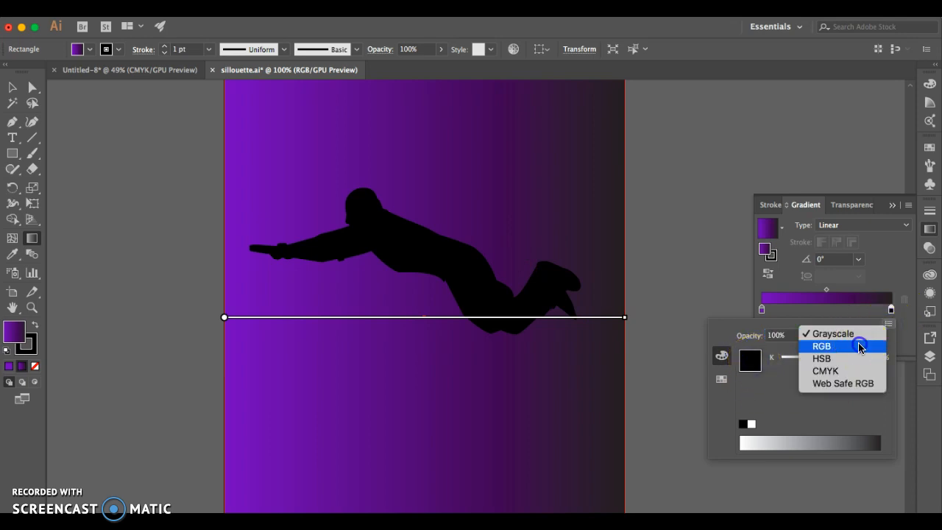
{"action": "left_click", "coordinate": [858, 345]}
{"action": "left_click", "coordinate": [840, 399]}
{"action": "left_click_drag", "start_coordinate": [841, 401], "coordinate": [822, 406]}
{"action": "left_click", "coordinate": [796, 400]}
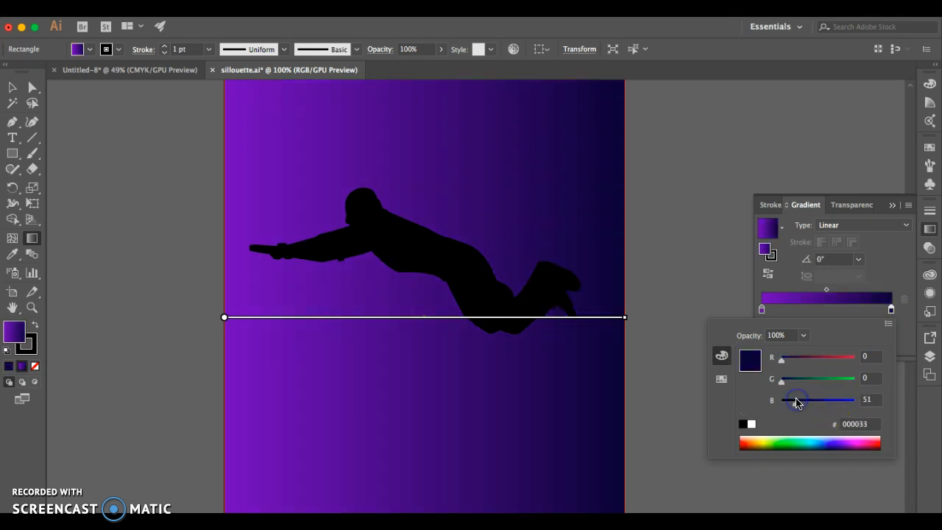
{"action": "left_click", "coordinate": [78, 478]}
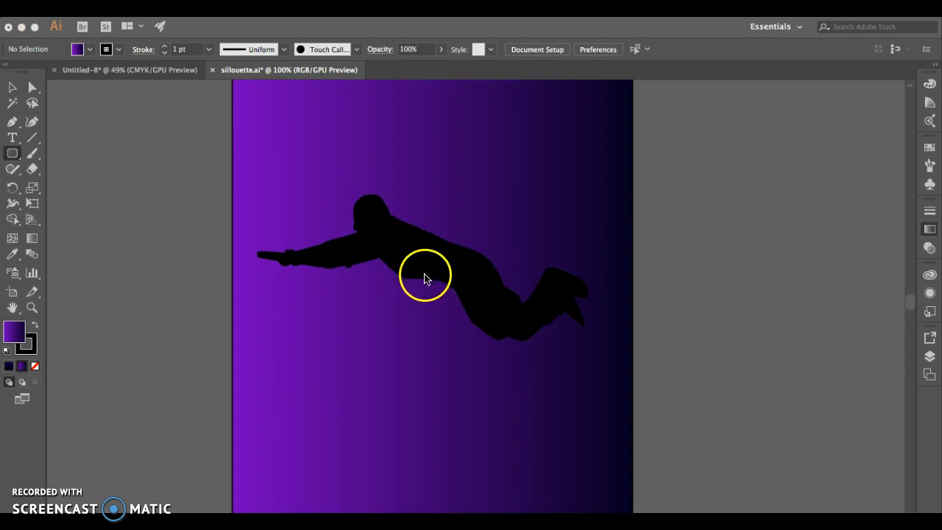
Draw an ellipse about 575 by 387 pt around the silhouette and delete the stray flat ellipse inside it
{"action": "left_click", "coordinate": [18, 154]}
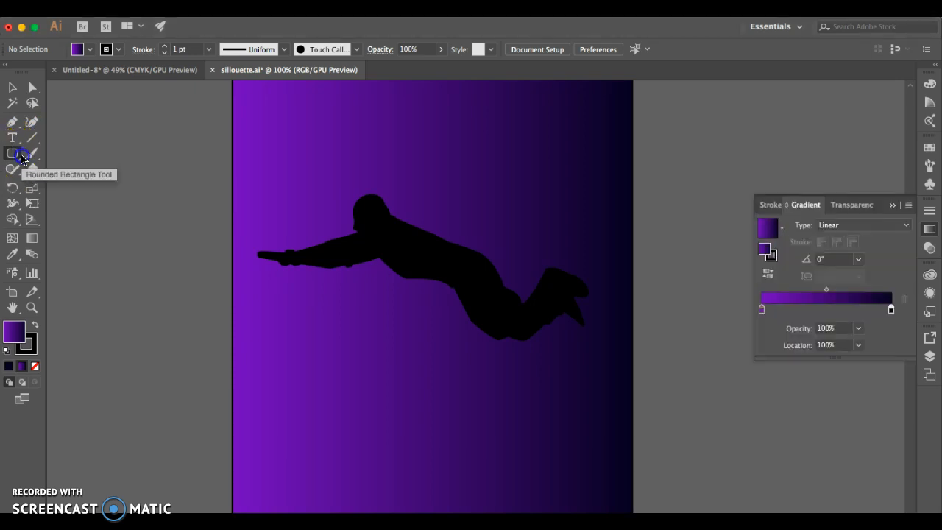
{"action": "left_click_drag", "start_coordinate": [19, 153], "coordinate": [63, 183]}
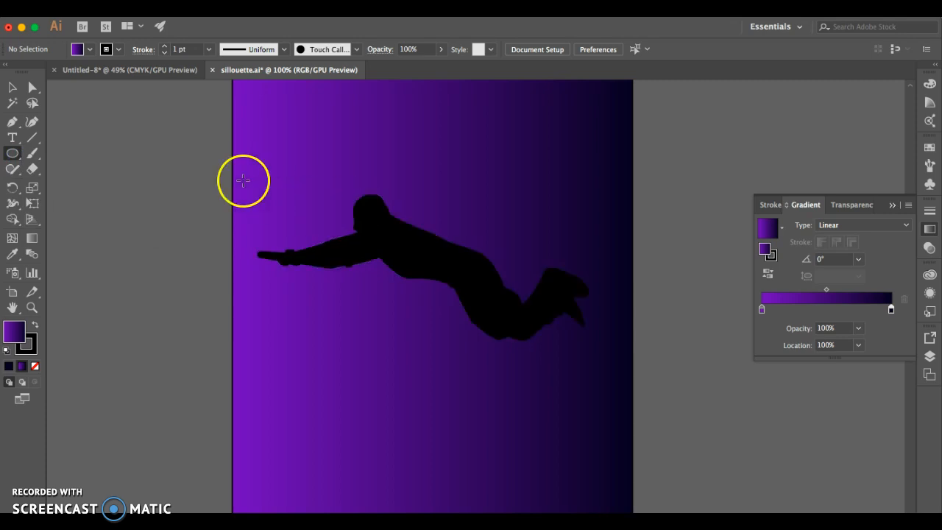
{"action": "mouse_move", "coordinate": [238, 161]}
{"action": "left_mouse_down"}
{"action": "mouse_move", "coordinate": [489, 328]}
{"action": "mouse_move", "coordinate": [580, 375]}
{"action": "mouse_move", "coordinate": [614, 414]}
{"action": "left_mouse_up"}
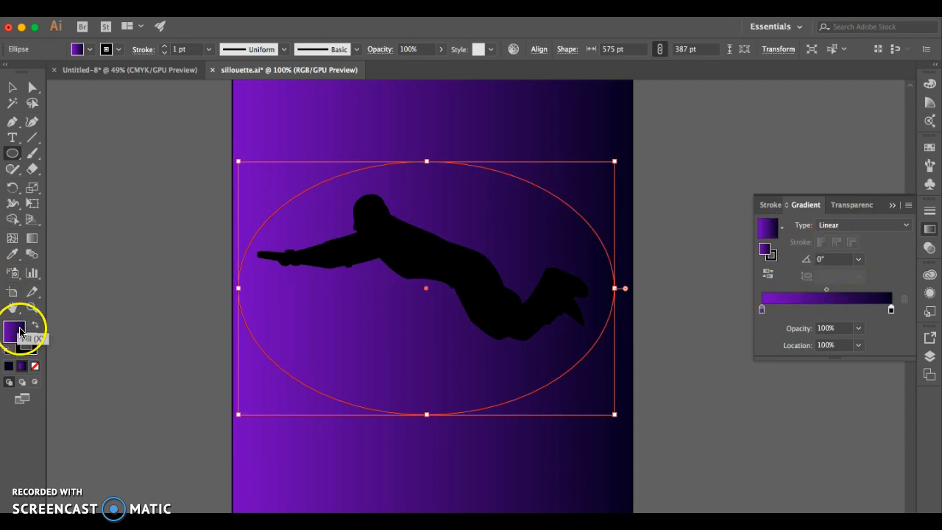
{"action": "left_click_drag", "start_coordinate": [278, 302], "coordinate": [589, 328]}
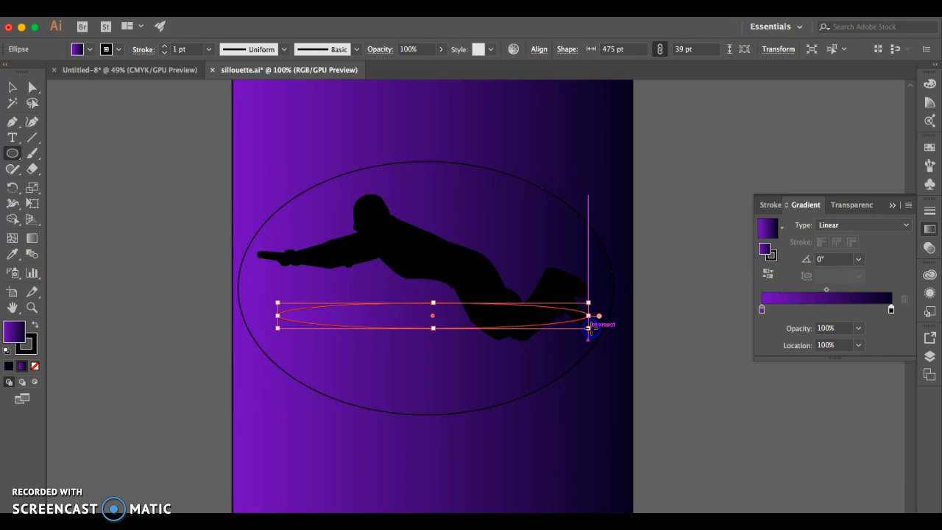
{"action": "key", "text": "Delete"}
Reverse the linear gradient across the large ellipse so purple starts near the figure's feet, at an angle of about 177°, and deselect it
{"action": "left_click", "coordinate": [32, 238]}
{"action": "left_click", "coordinate": [364, 315]}
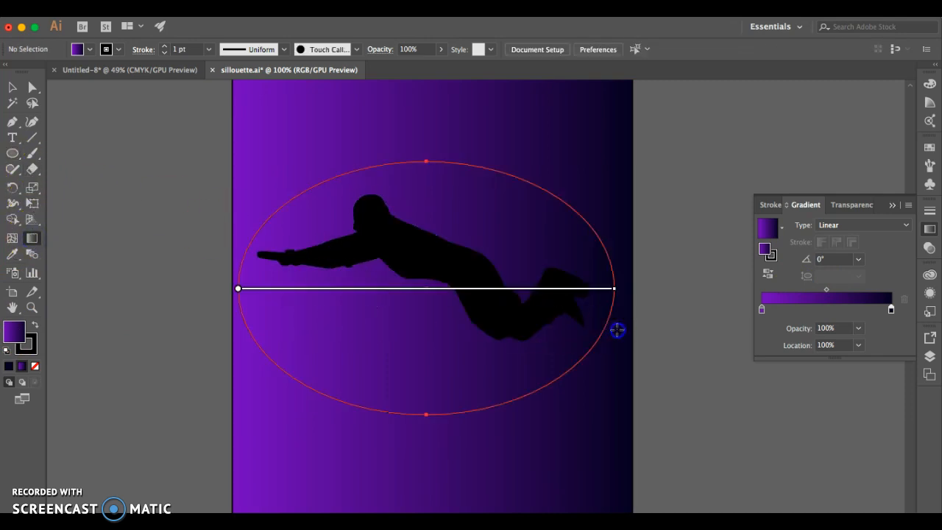
{"action": "left_click_drag", "start_coordinate": [572, 320], "coordinate": [259, 308]}
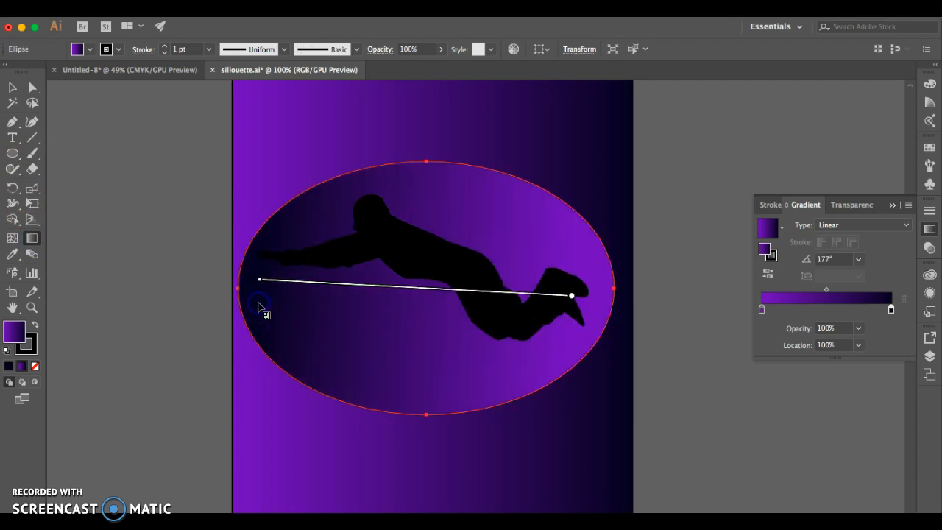
{"action": "left_click", "coordinate": [12, 87]}
{"action": "left_click", "coordinate": [193, 195]}
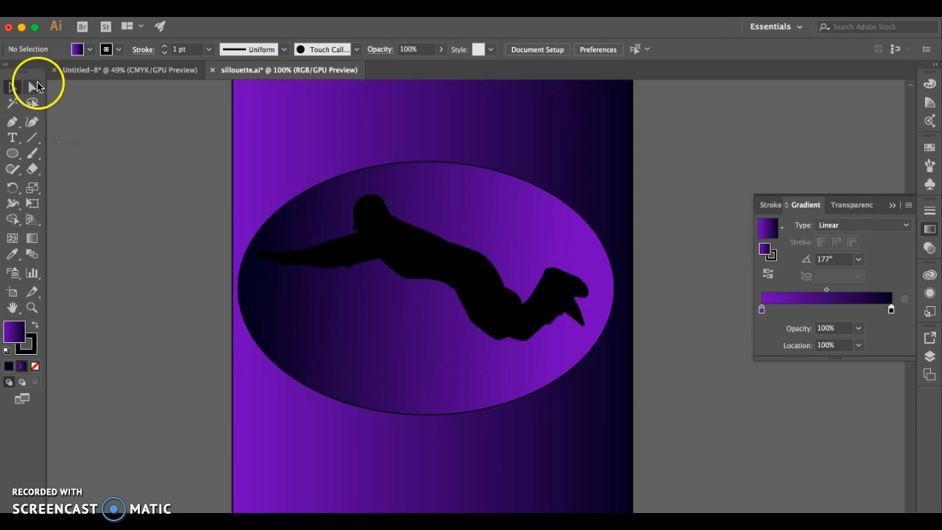
Delete the gradient-filled ellipse behind the silhouette, keeping only the figure and the background rectangle
{"action": "left_click", "coordinate": [321, 195]}
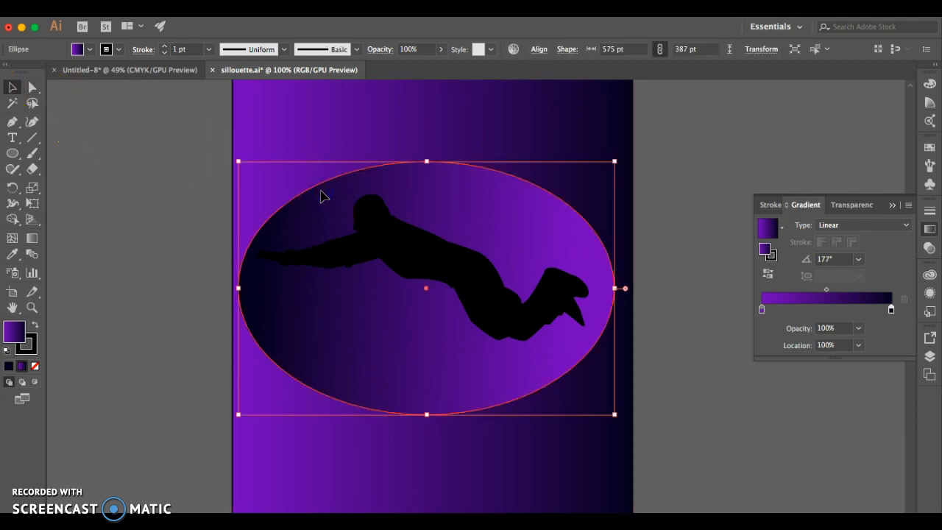
{"action": "key", "text": "Delete"}
{"action": "left_click", "coordinate": [47, 431]}
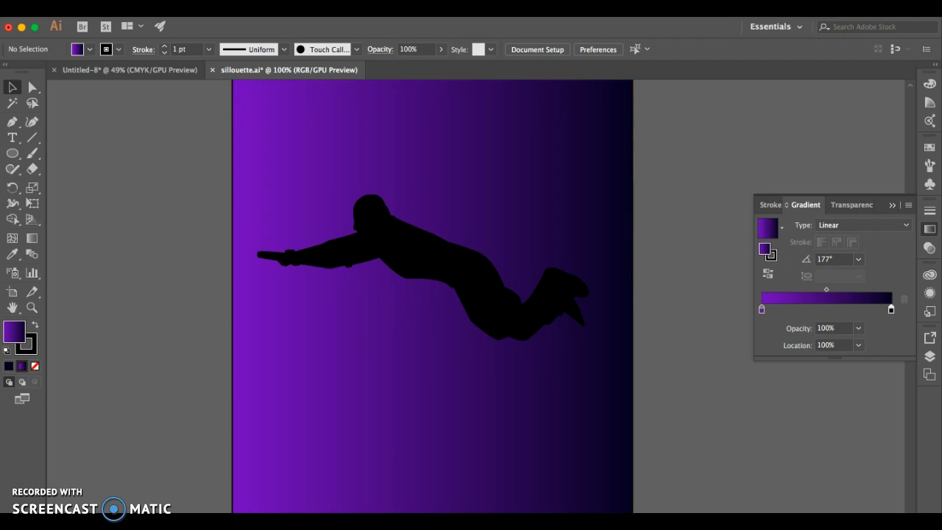
Save a copy of the document to the Desktop in Adobe Illustrator (ai) format under the author's surname, with the Illustrator CC version options
{"action": "left_click", "coordinate": [122, 9]}
{"action": "left_click", "coordinate": [138, 117]}
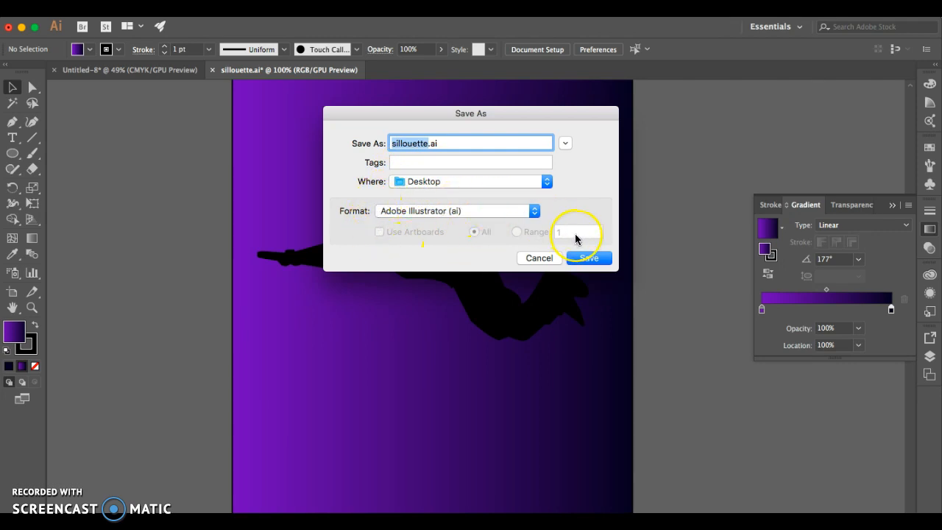
{"action": "type", "text": "Spiesz"}
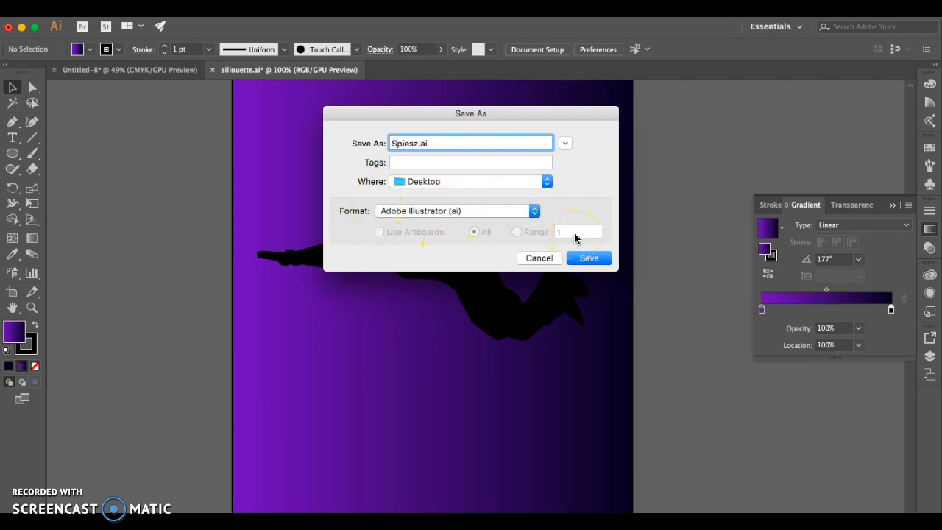
{"action": "left_click", "coordinate": [592, 259]}
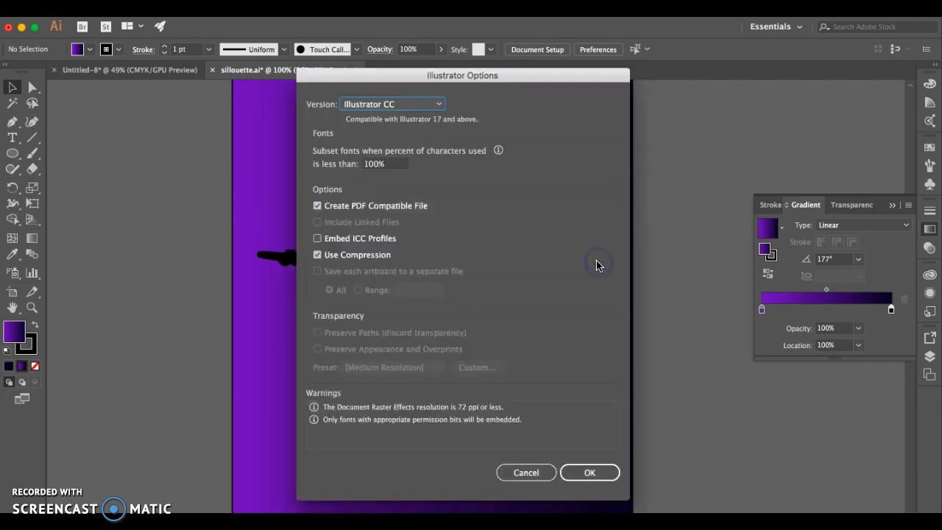
{"action": "left_click", "coordinate": [589, 472]}
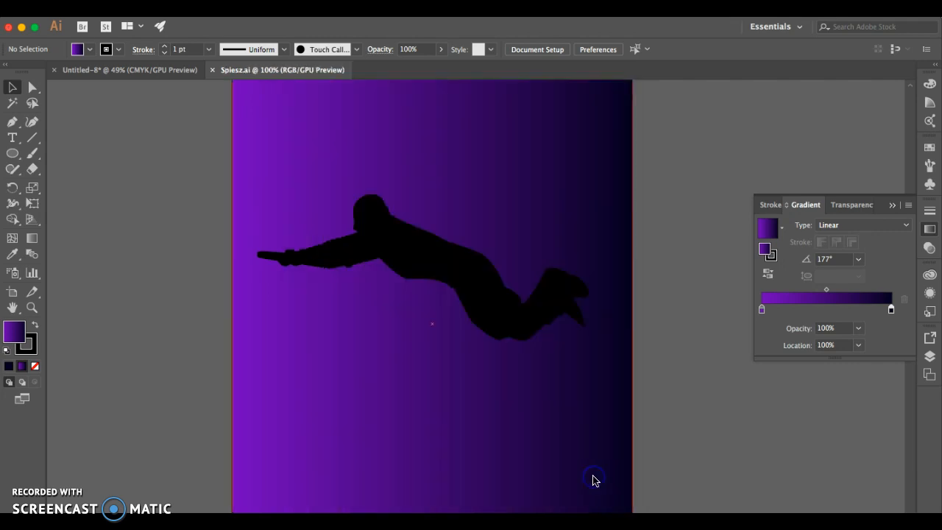